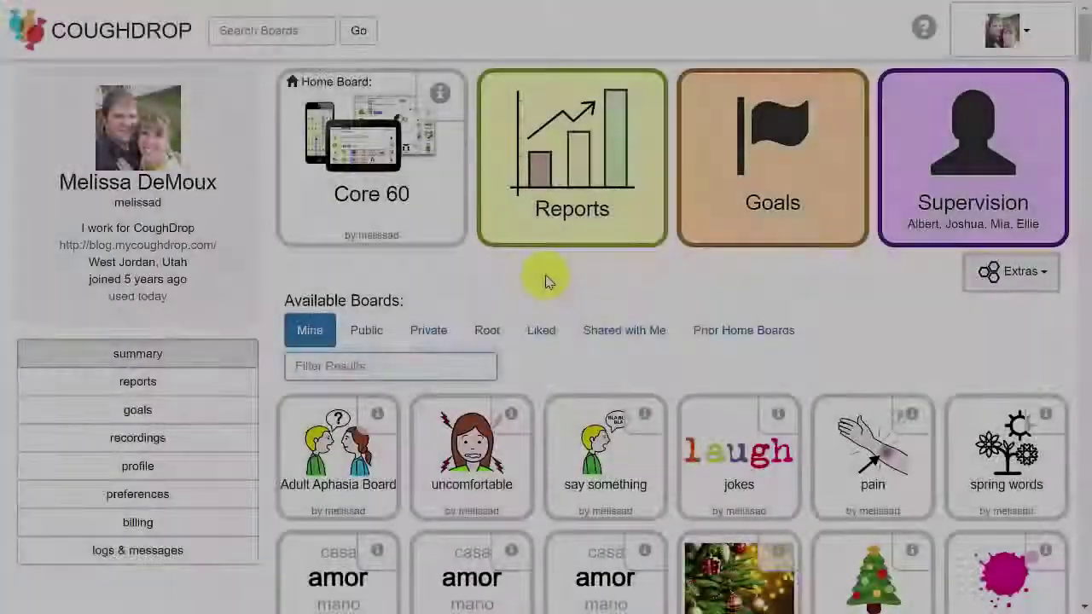
Filter the available boards by "test" and open the actions for the "test: Four Grid Starting Communication" board from its details.
text(test)
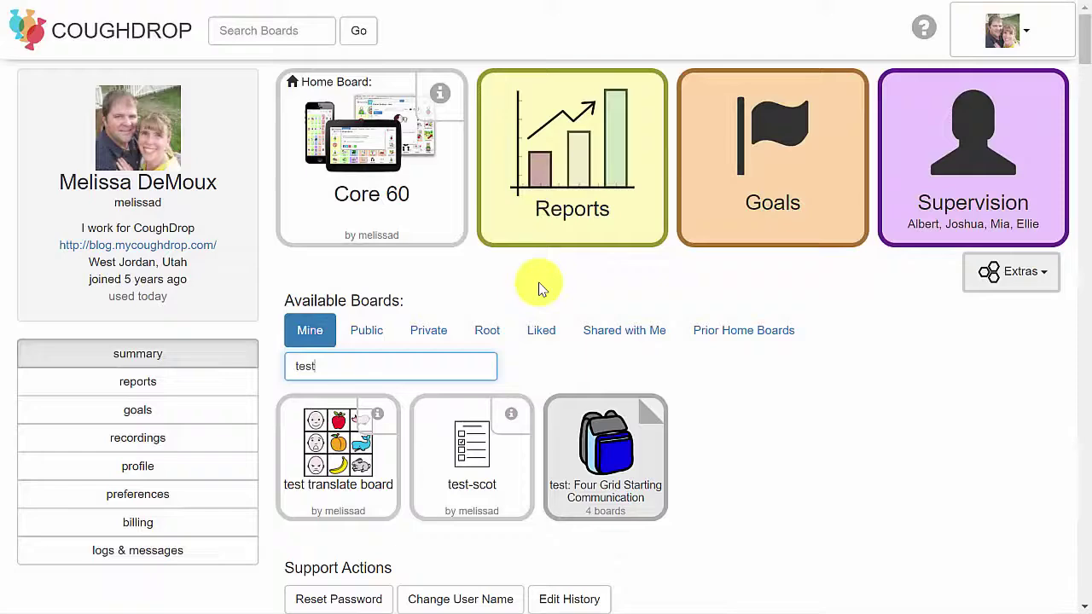
click(653, 416)
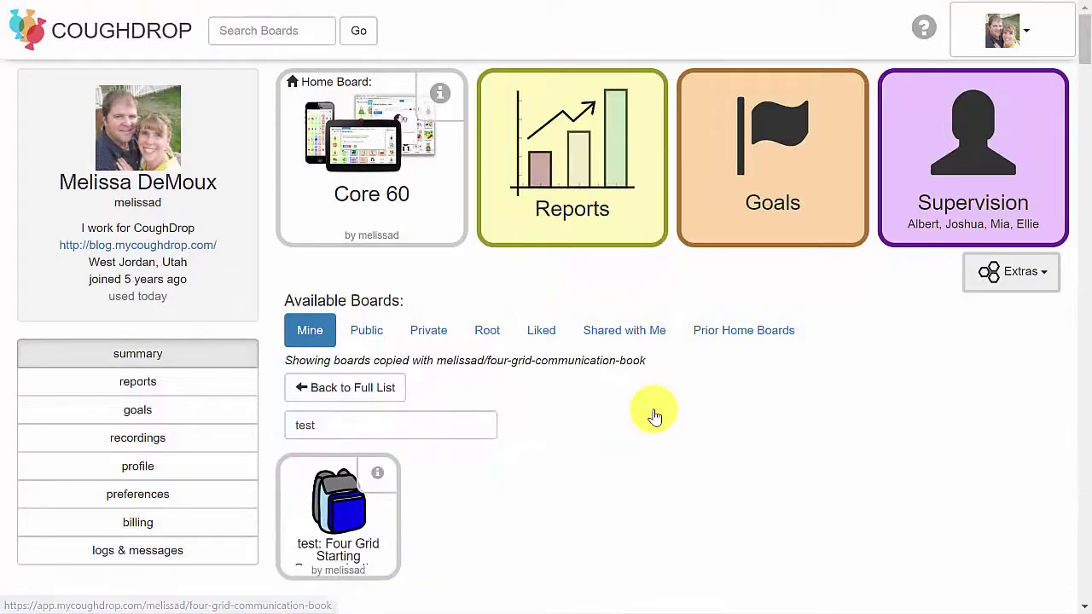
click(379, 484)
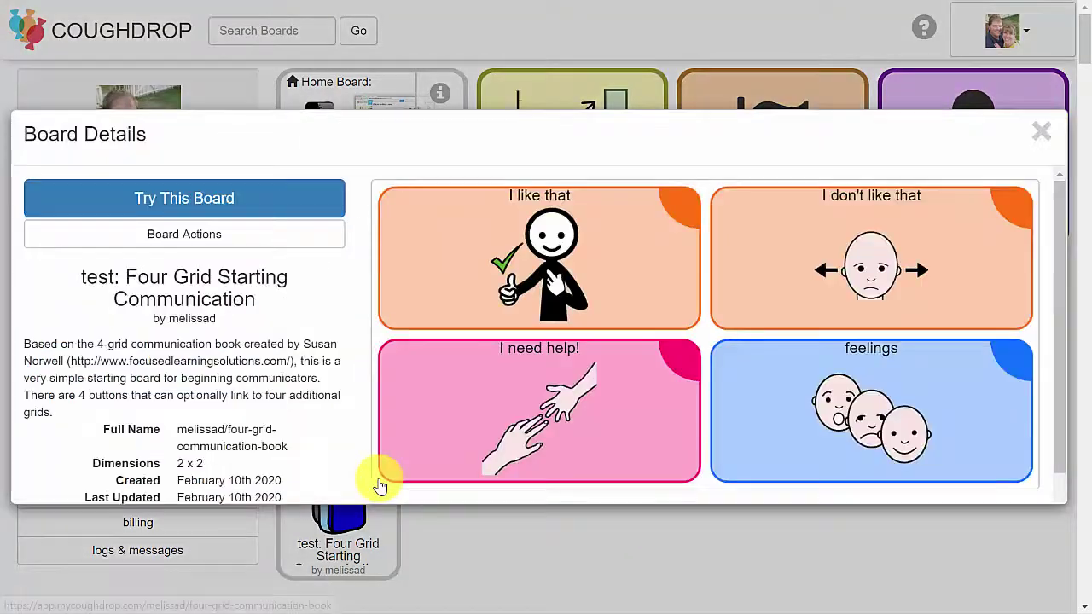
click(284, 244)
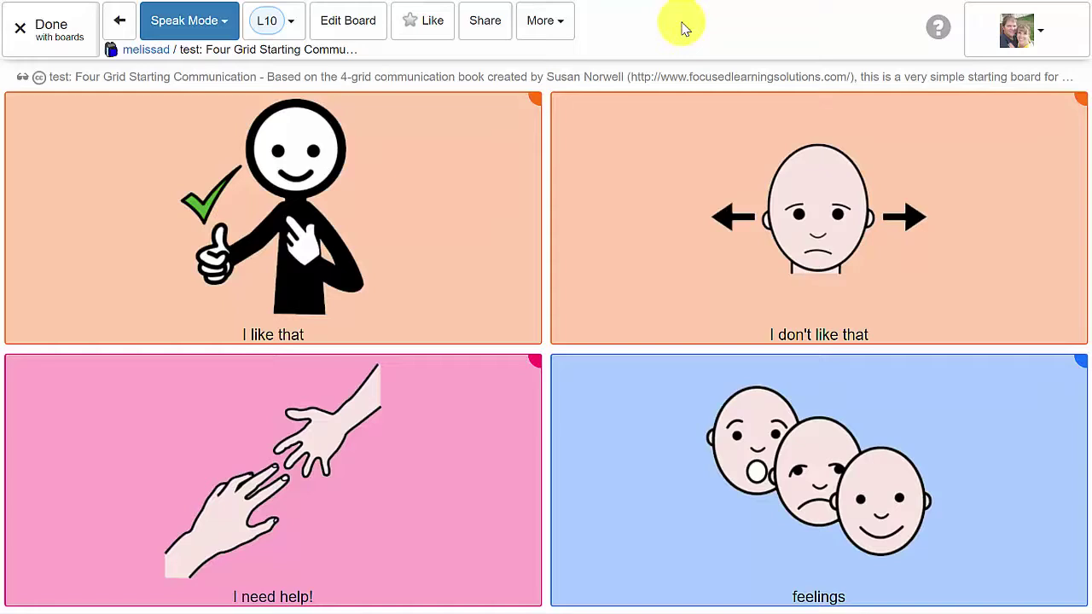
Start a copy of the board, name it "four grid: spanish" and assign it to your own account.
click(537, 20)
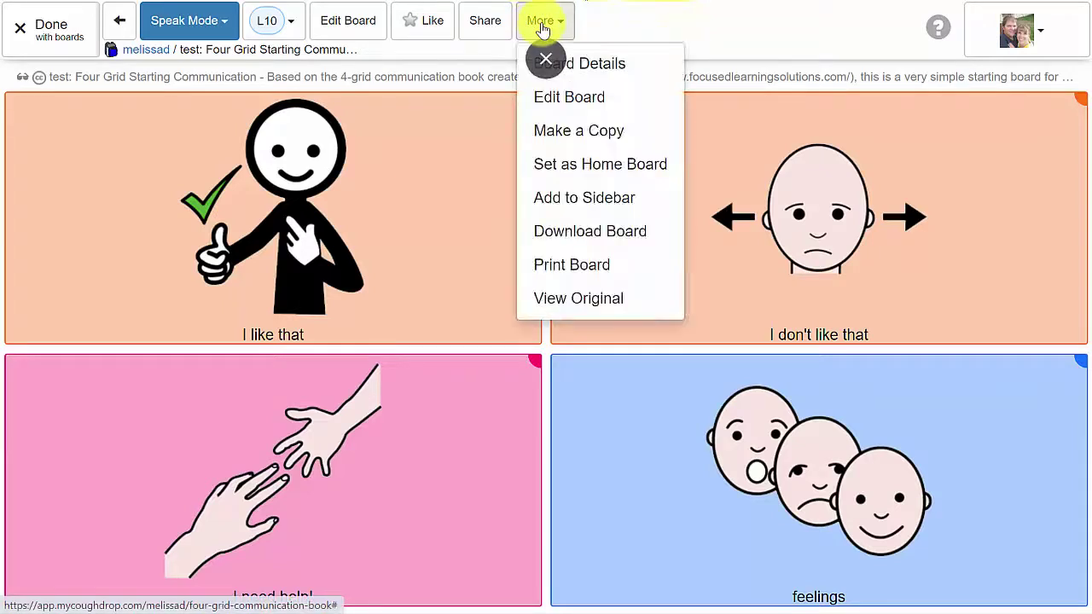
click(660, 139)
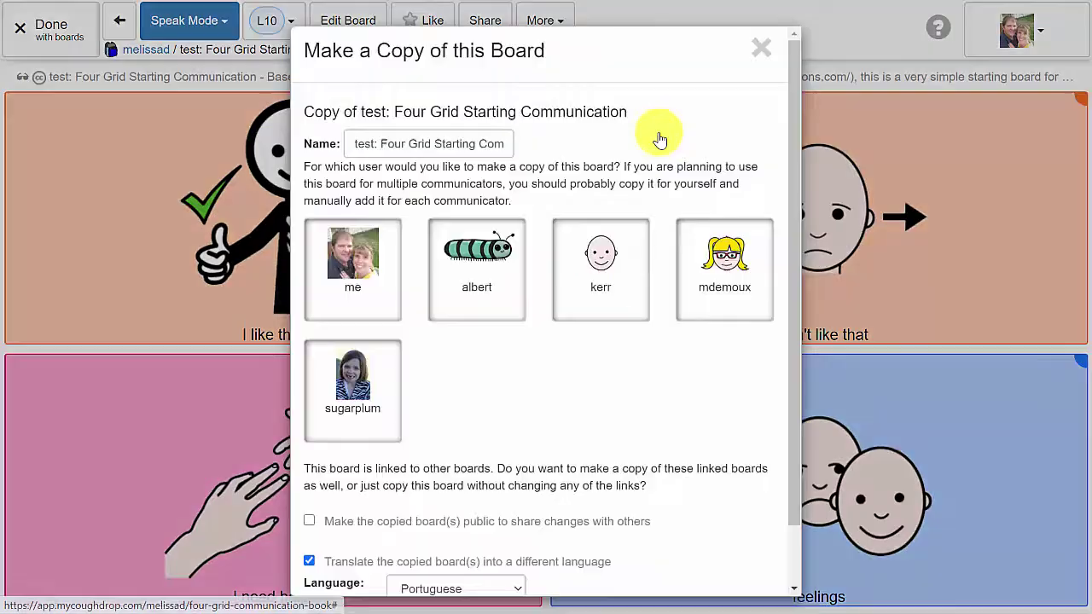
triple_click(480, 143)
text(four)
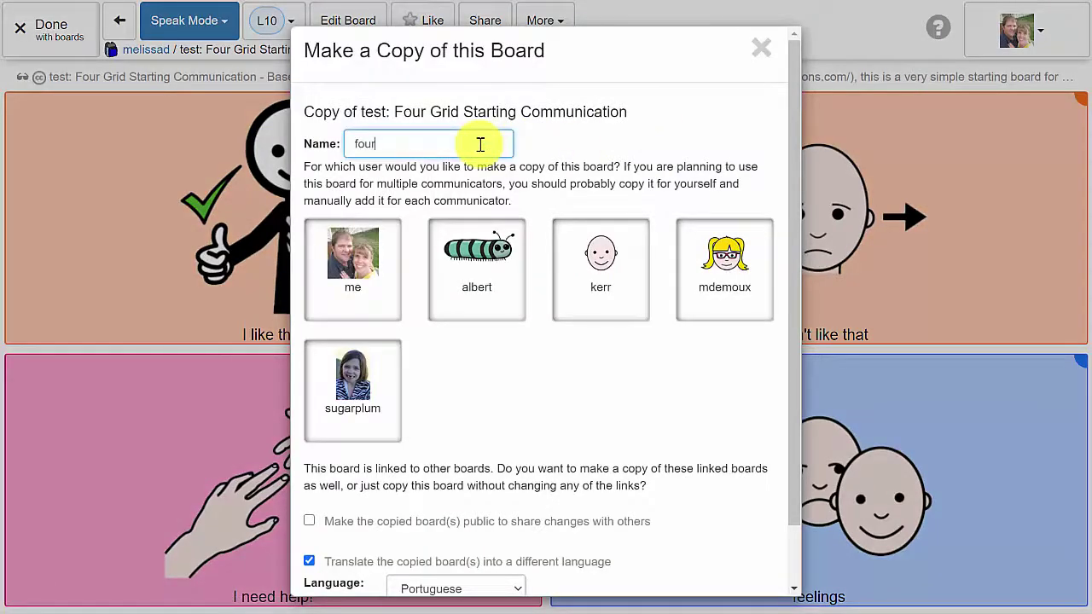
text( grid: spanish)
click(367, 277)
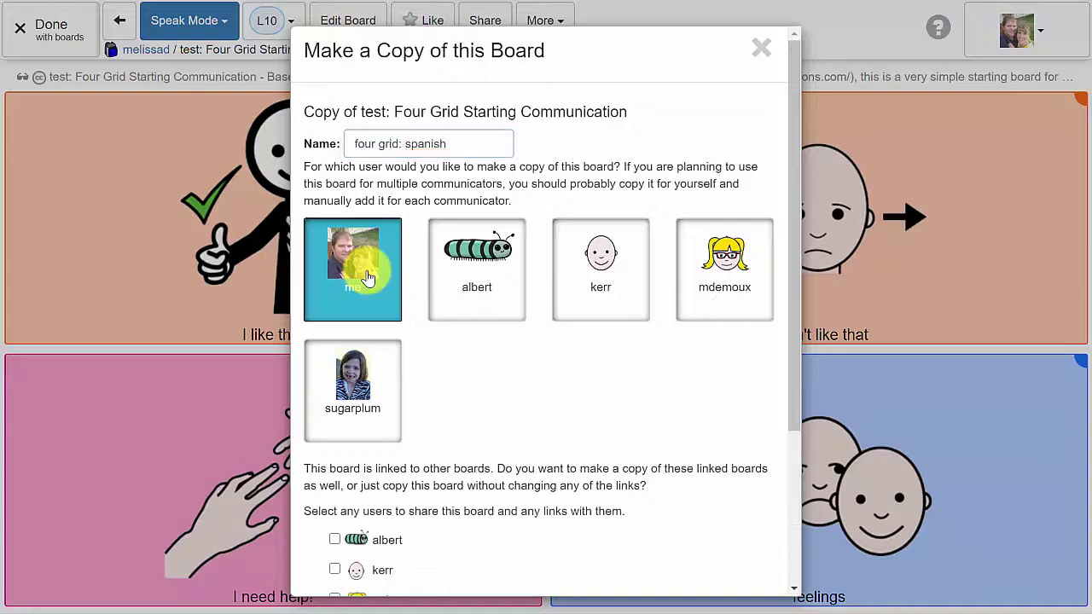
Set the copy's translation language to Spanish and proceed with copying the full board set.
drag(795, 237, 799, 385)
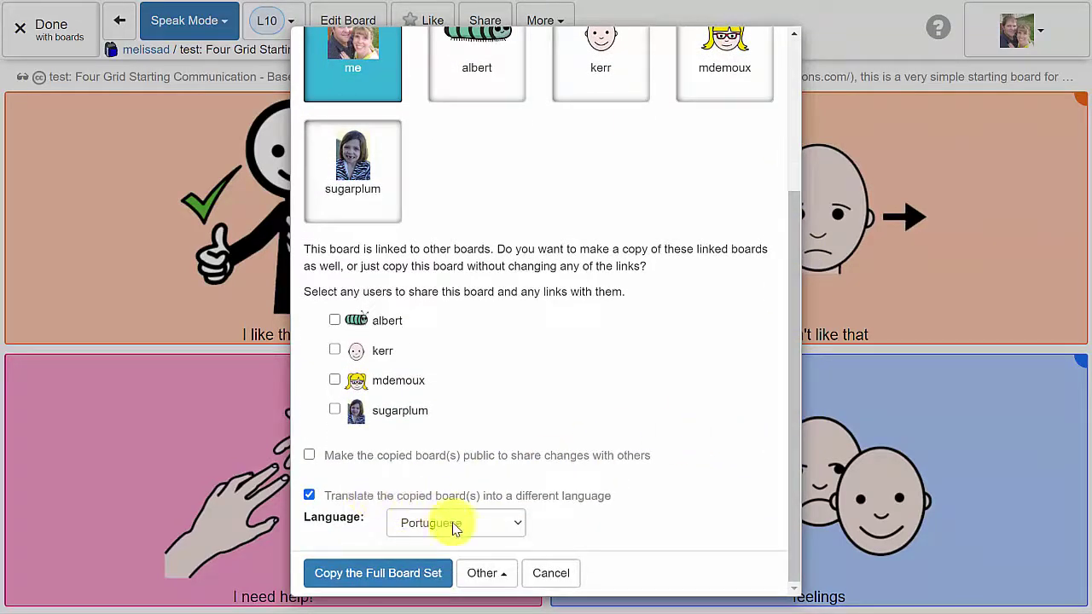
click(496, 523)
text(spanish)
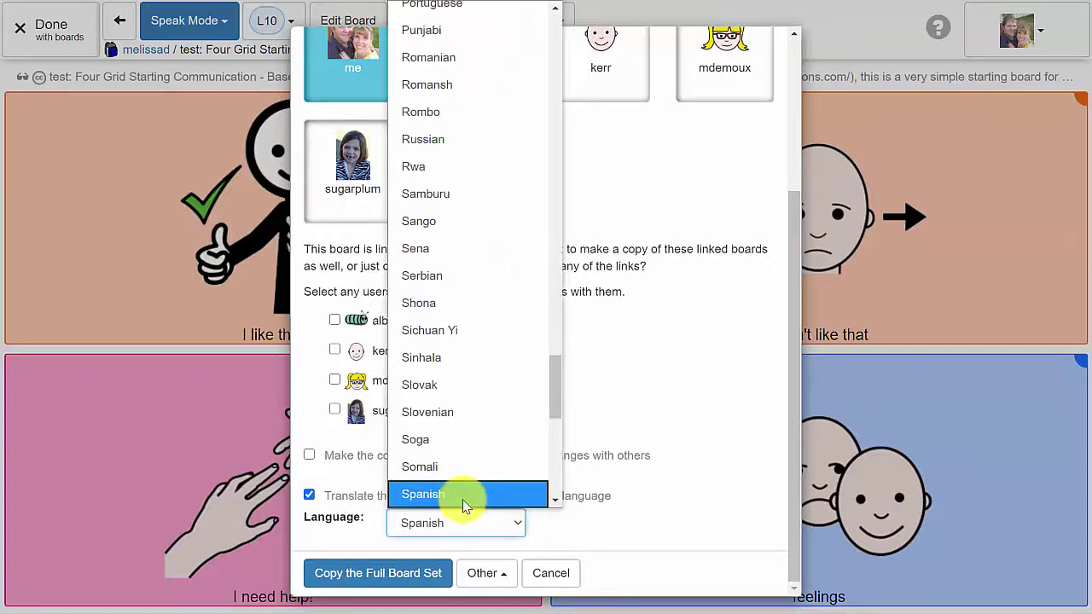
click(441, 495)
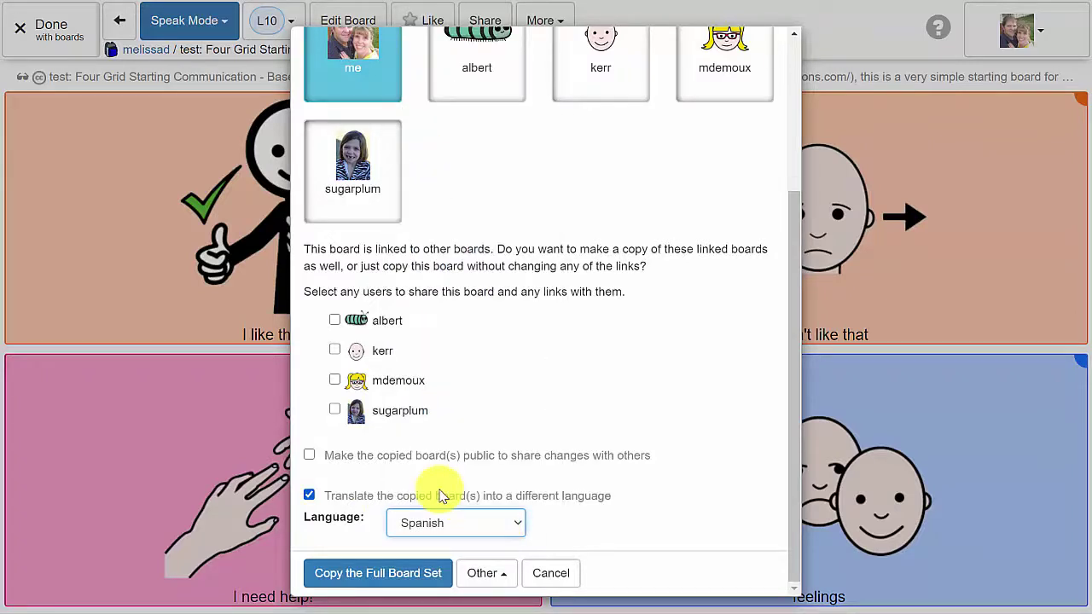
click(385, 588)
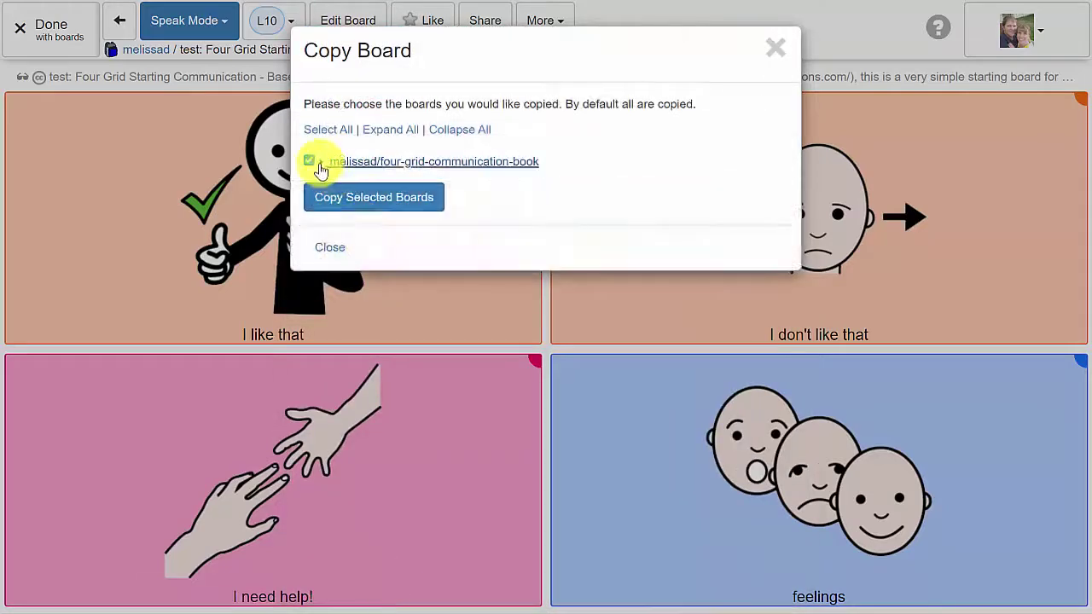
Copy the communication book with all its linked boards selected, then review and accept the Spanish translations.
click(320, 165)
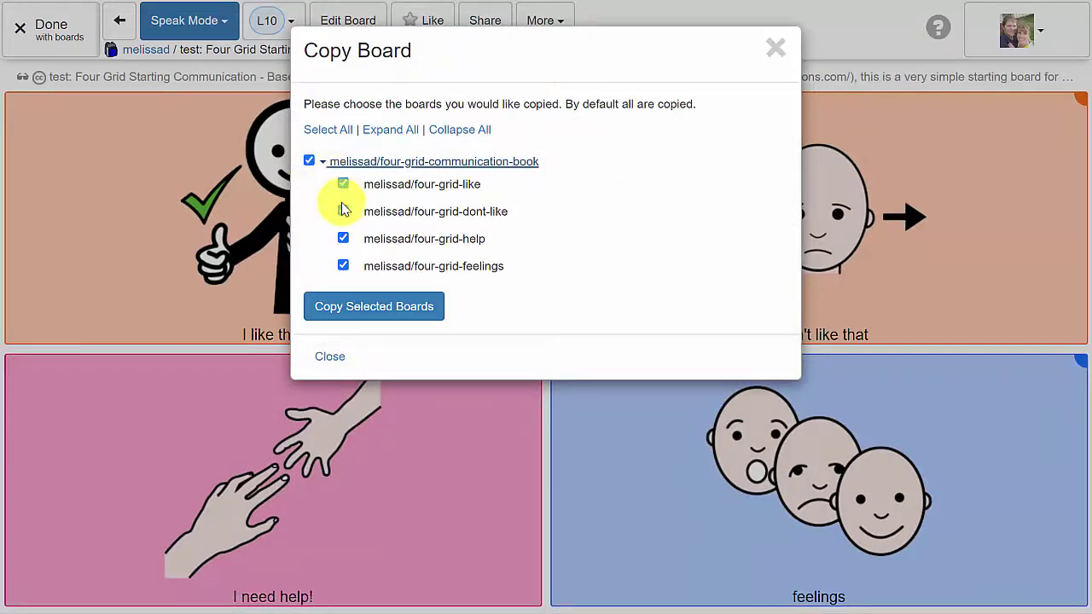
click(343, 184)
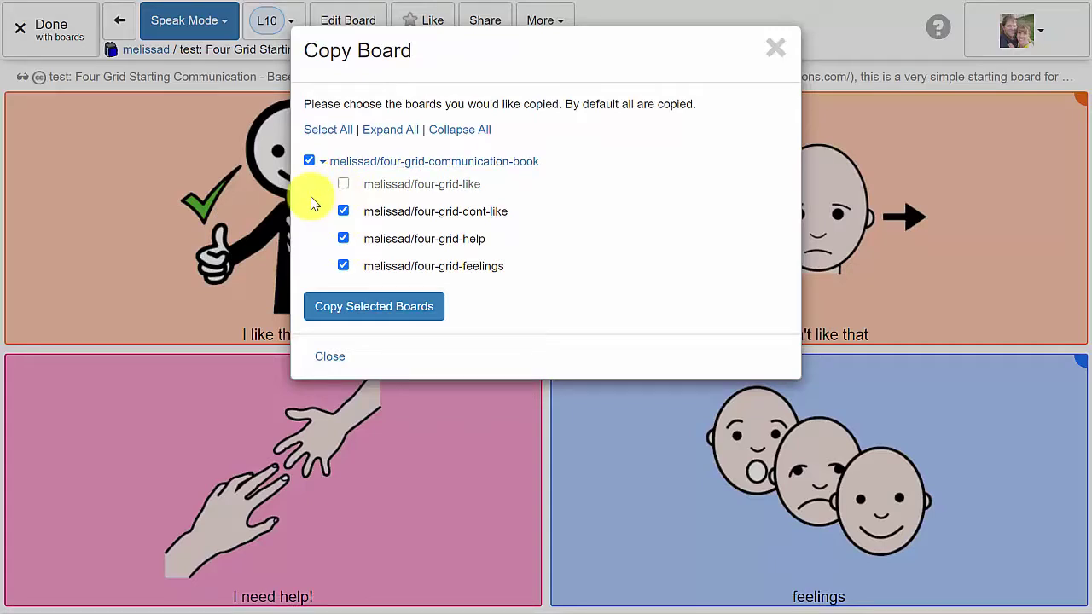
click(343, 185)
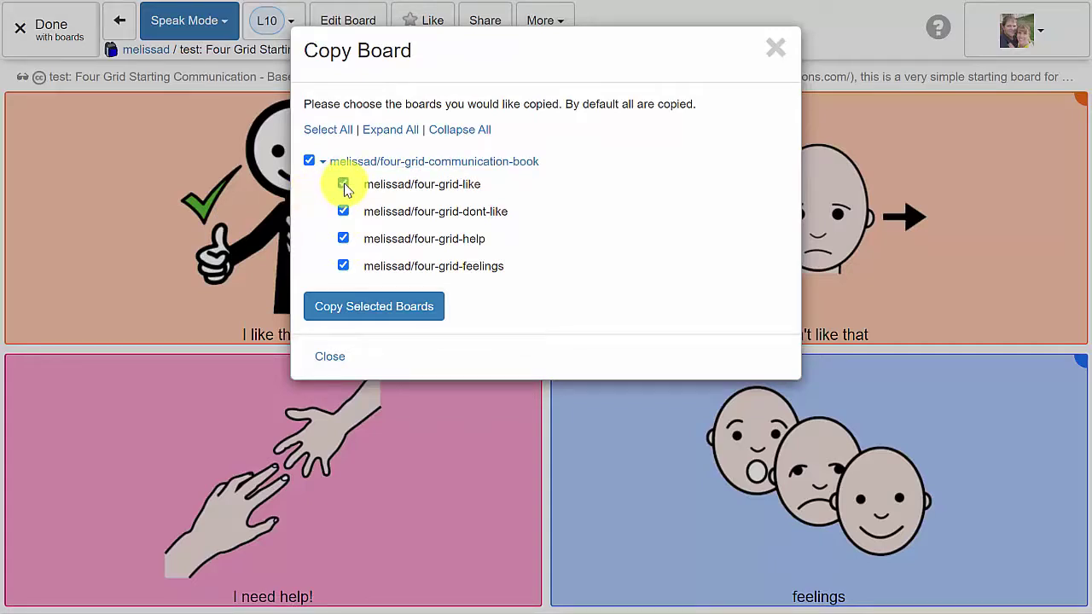
click(386, 315)
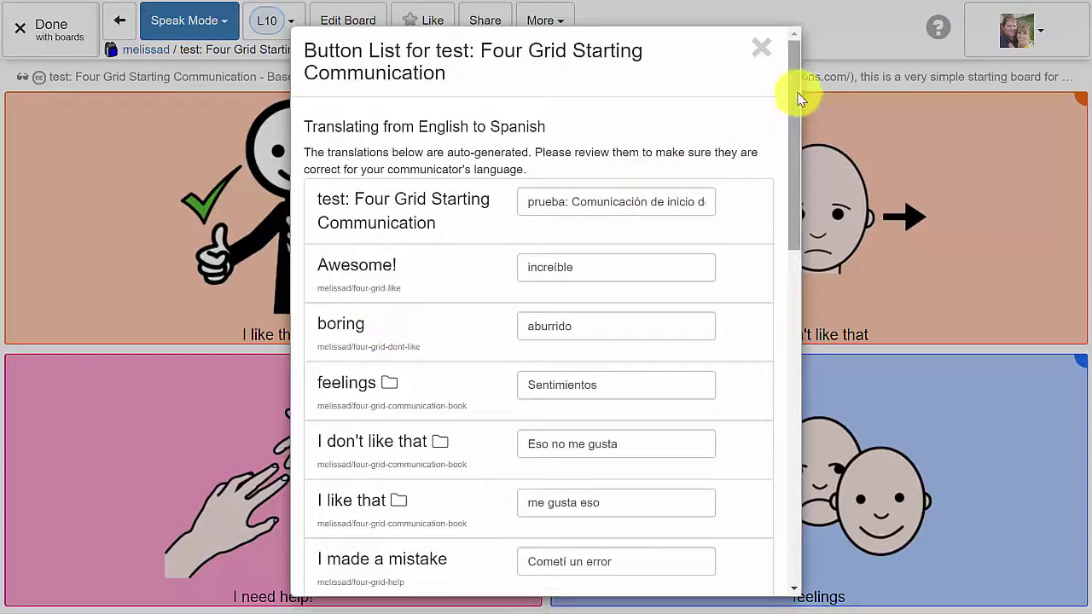
drag(796, 93, 841, 442)
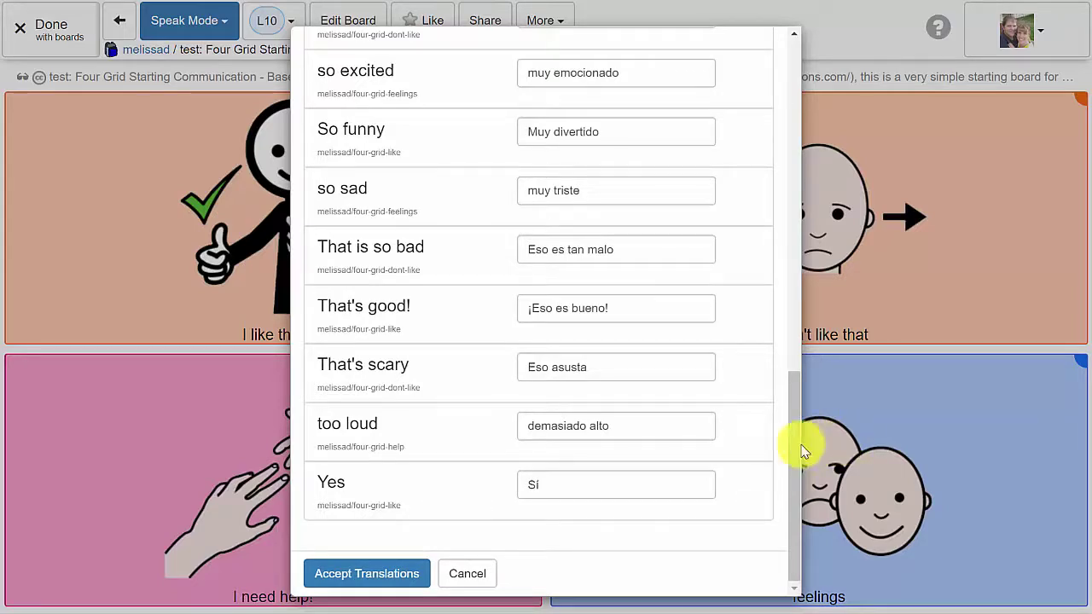
click(387, 578)
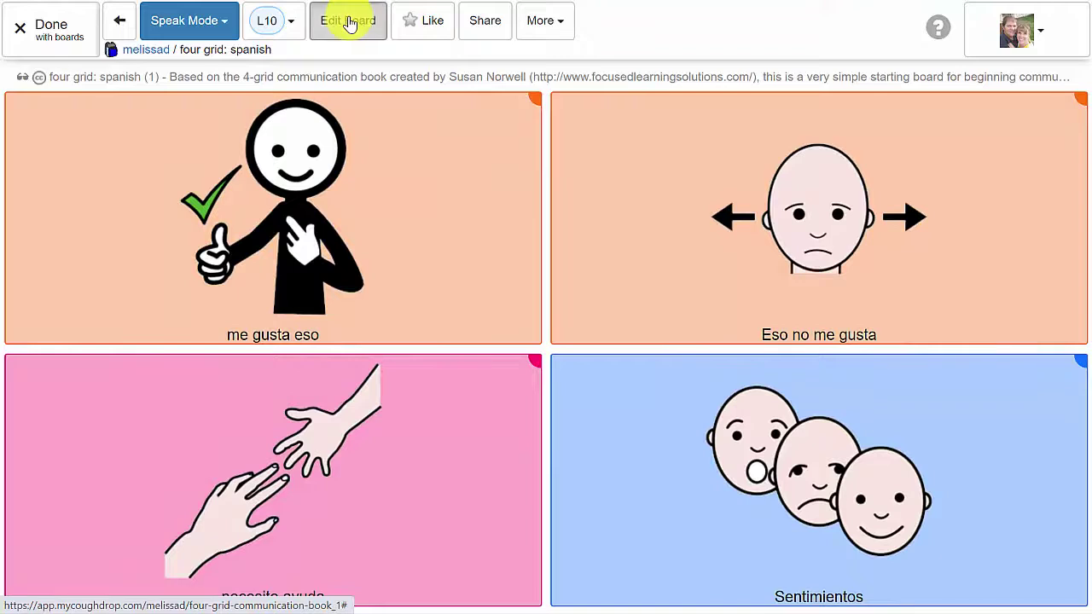
Open the Spanish board for editing and save it without changing any buttons.
click(348, 21)
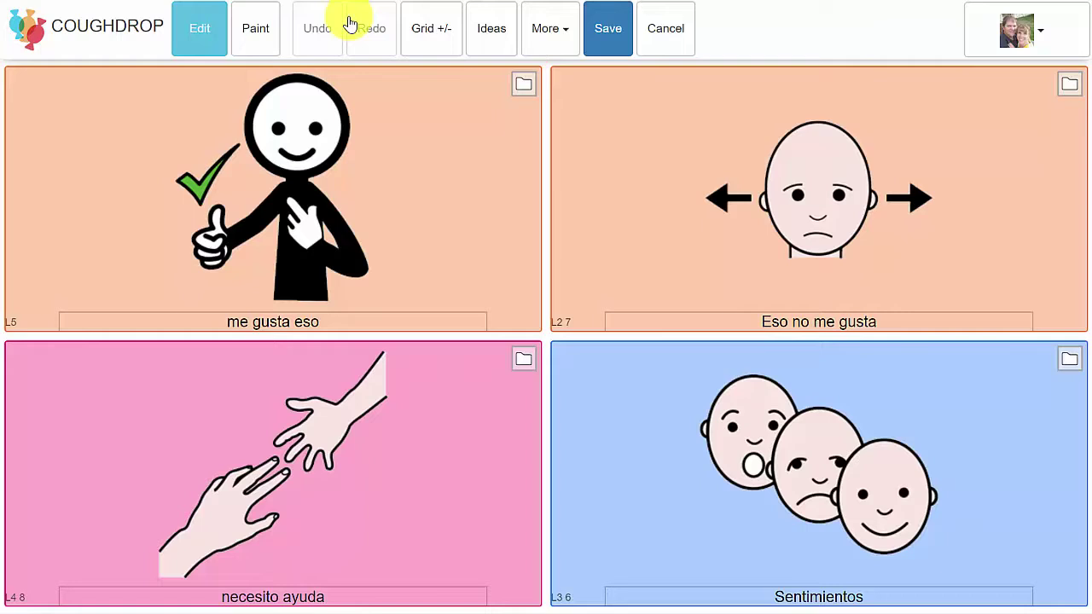
click(613, 41)
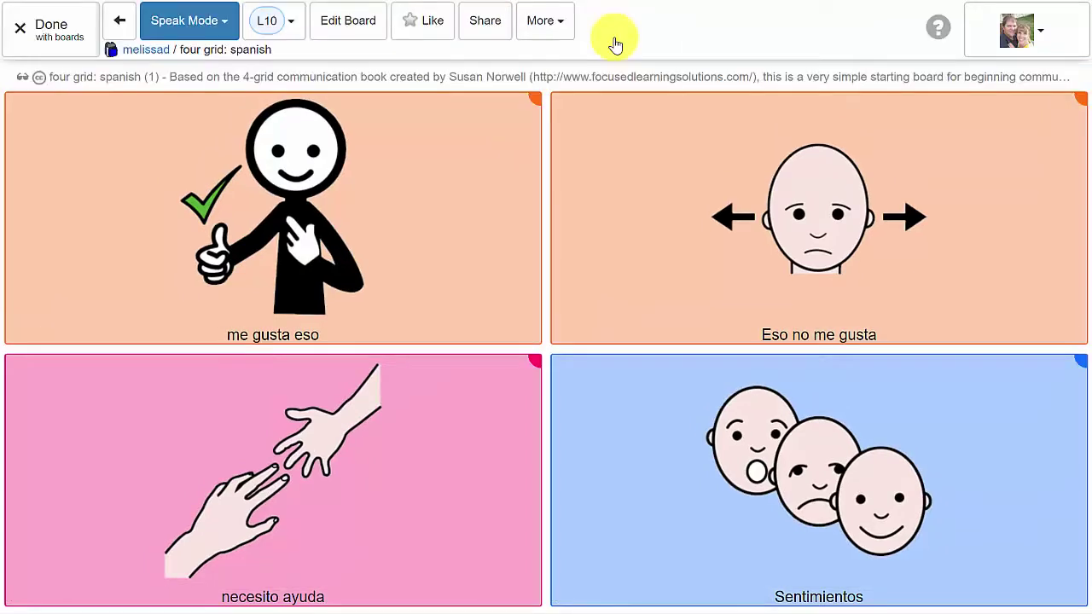
Preview the Spanish board in Speak Mode as yourself, show the sidebar boards, and exit Speak Mode.
click(220, 20)
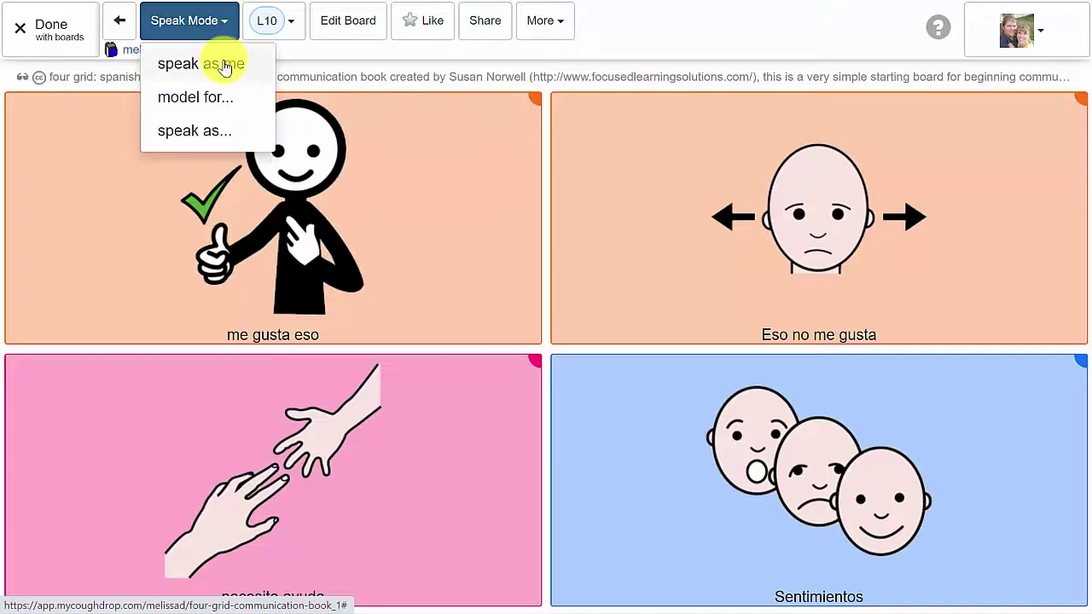
click(224, 66)
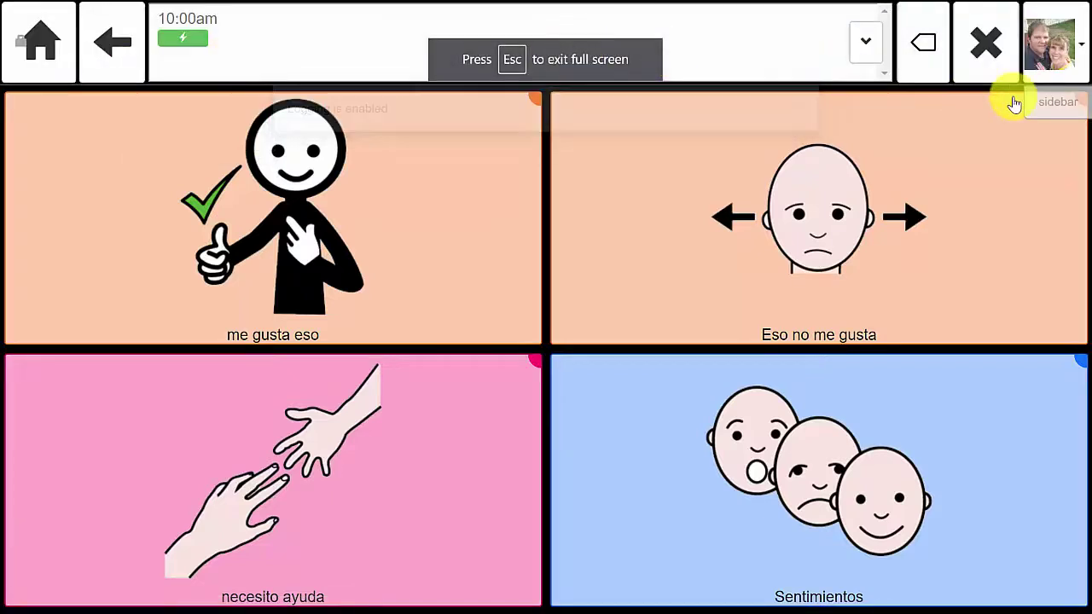
click(1053, 105)
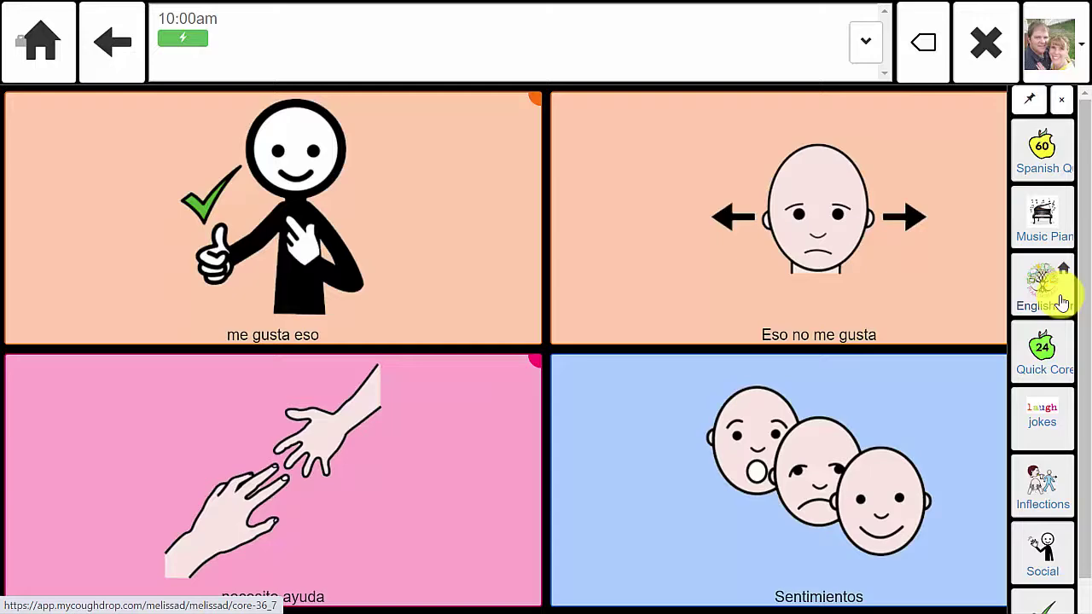
click(1052, 59)
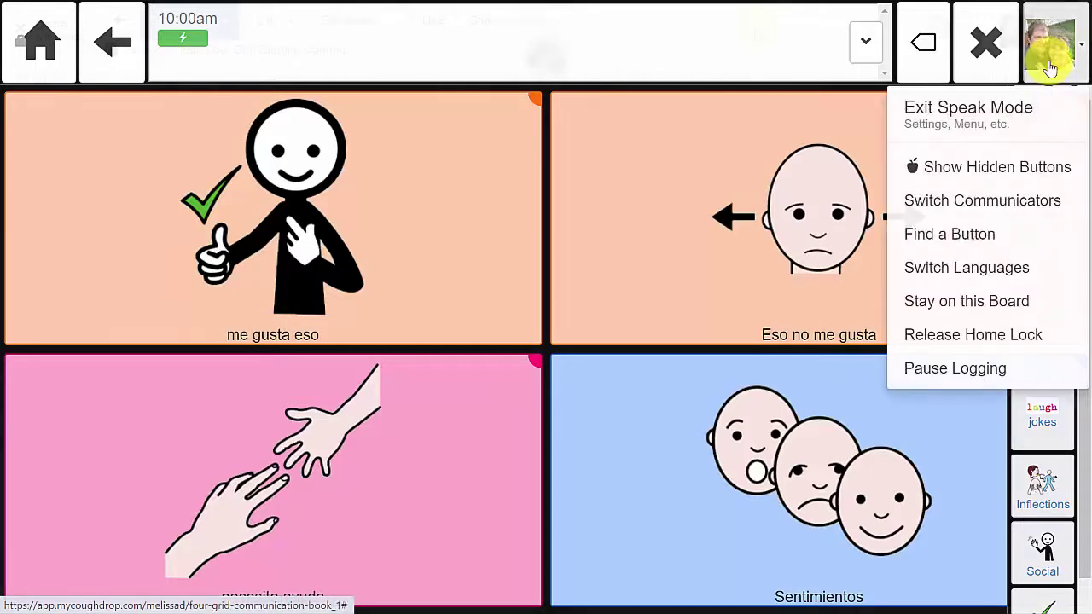
click(967, 107)
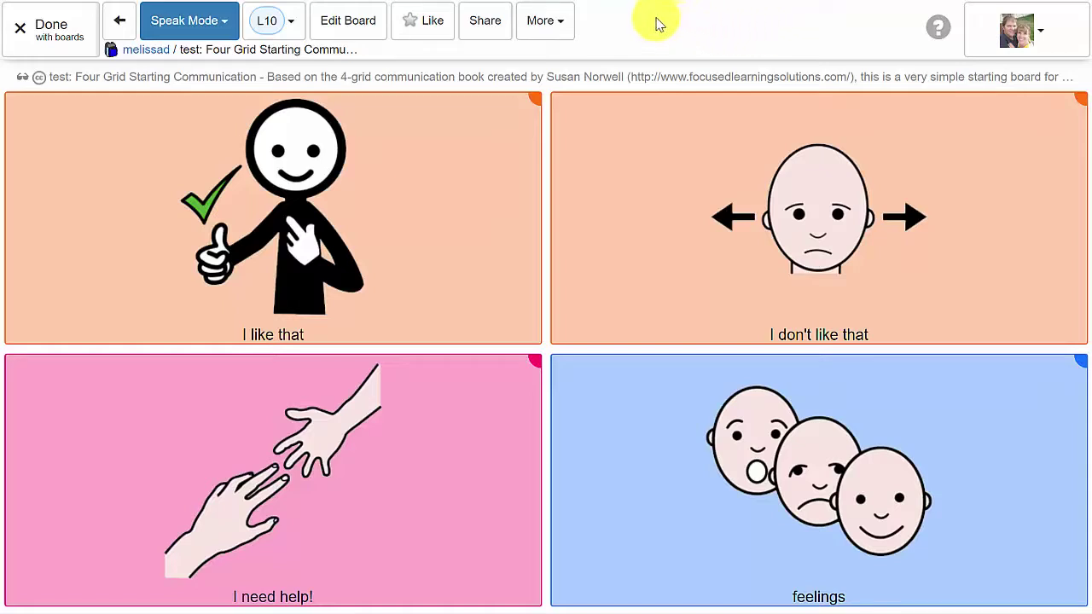
Set up a French translation of the original English board and its linked boards, without switching the default language.
click(562, 24)
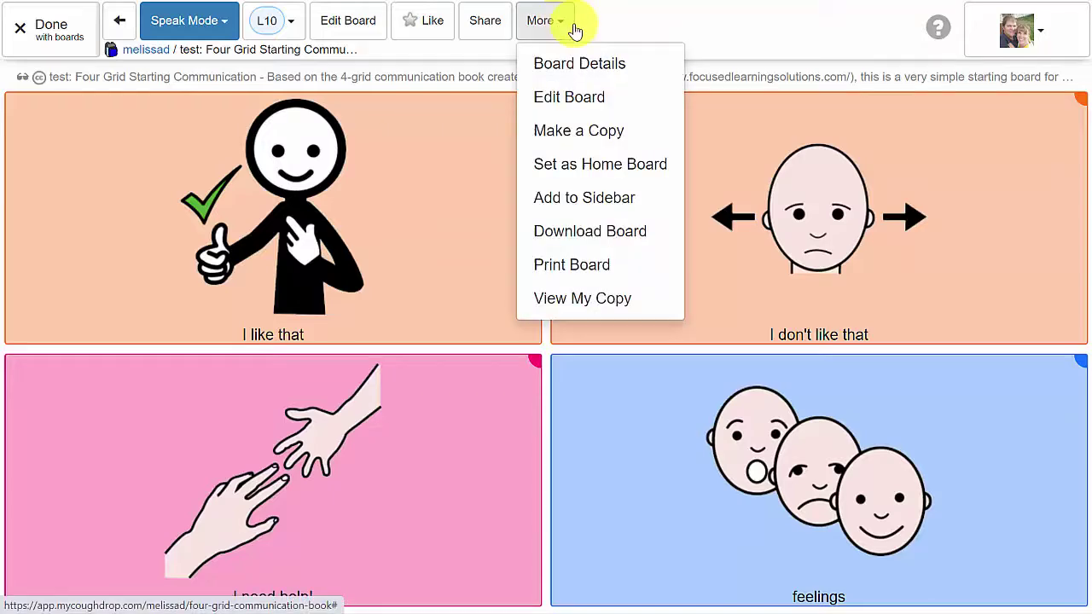
click(663, 68)
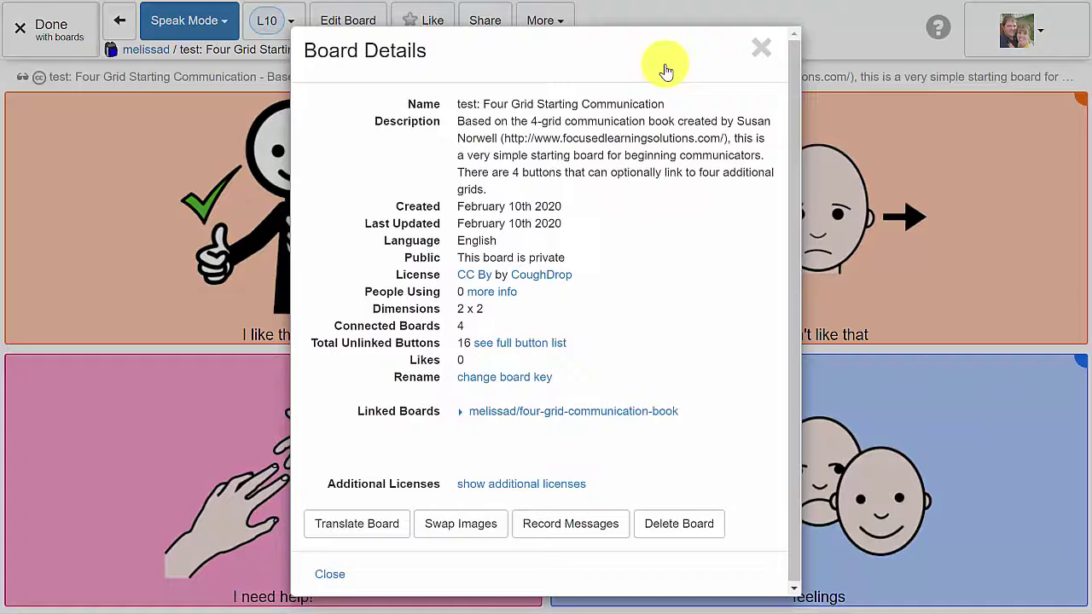
click(360, 537)
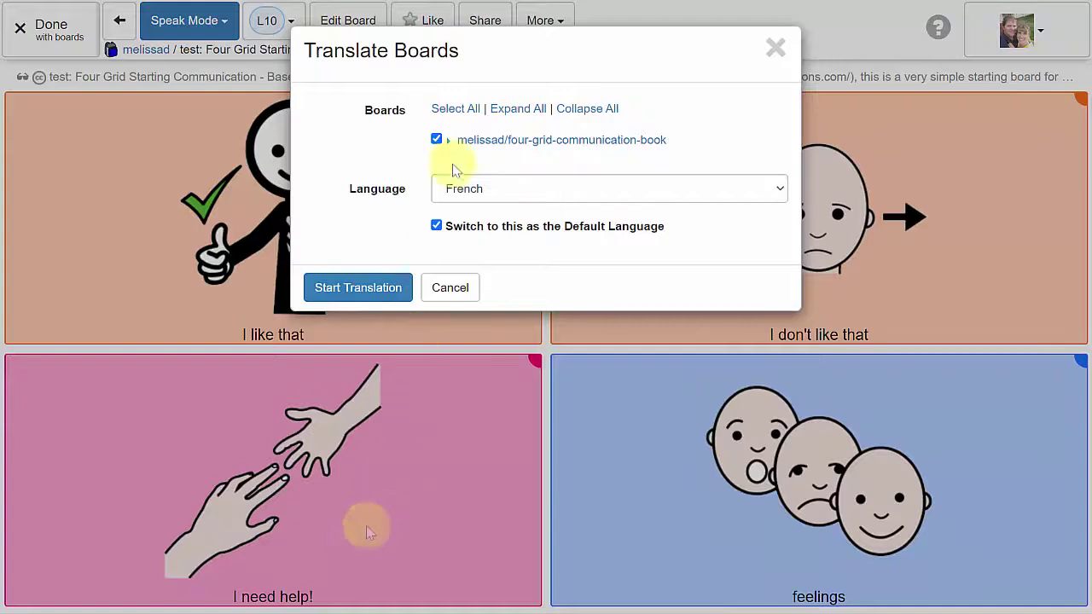
click(448, 141)
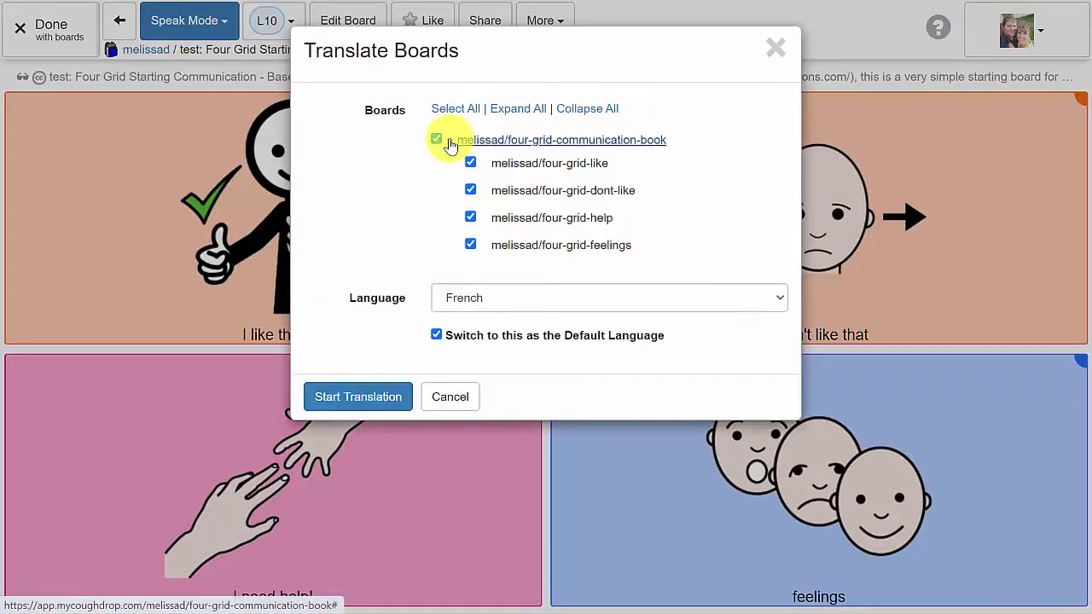
click(437, 336)
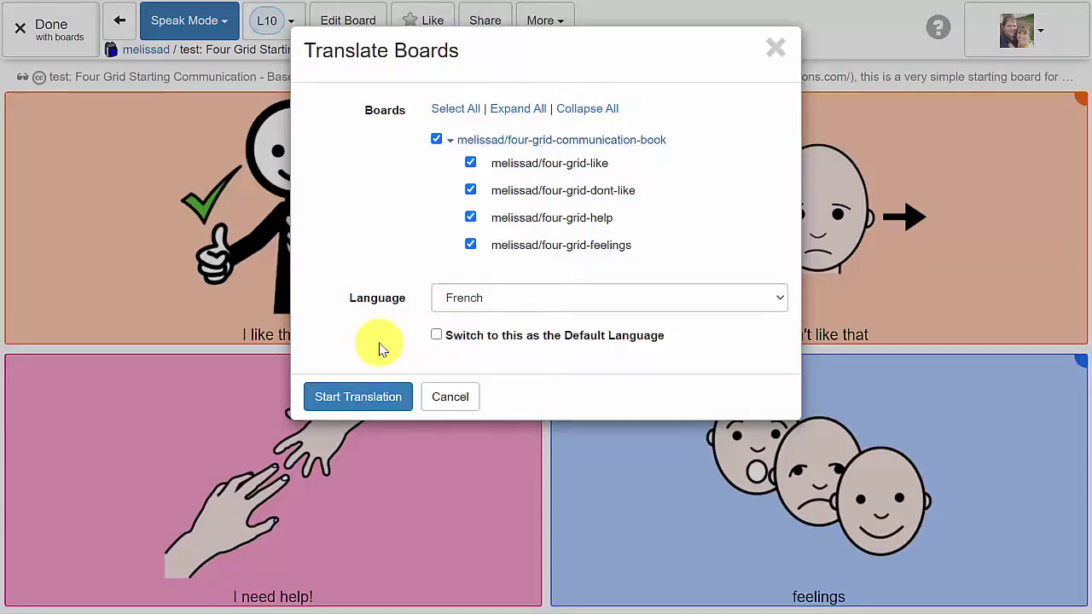
Start the French translation, review the generated button labels and accept them.
click(373, 406)
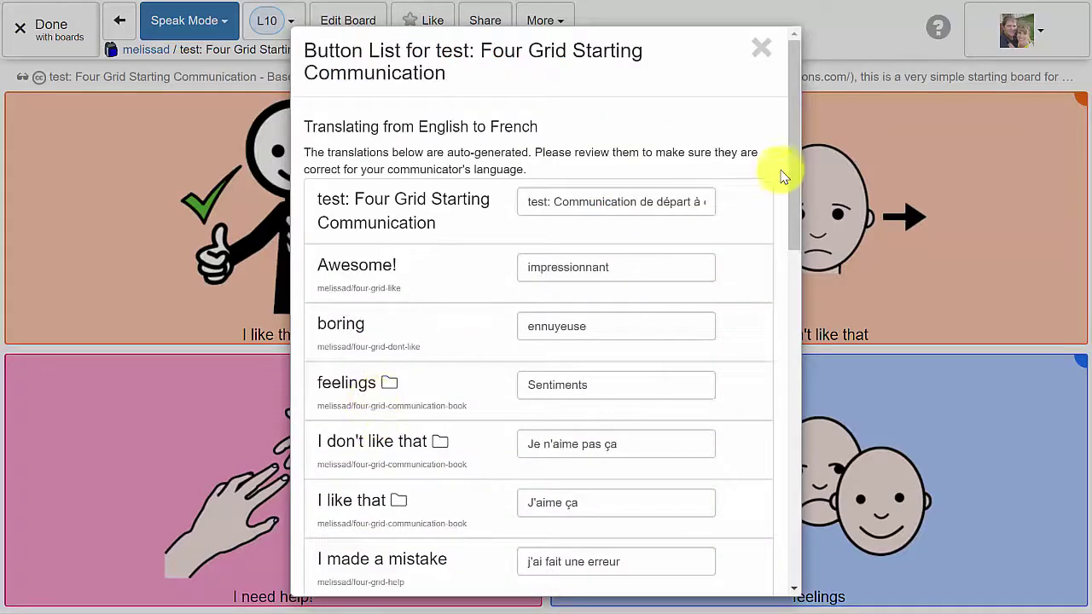
drag(791, 150, 790, 499)
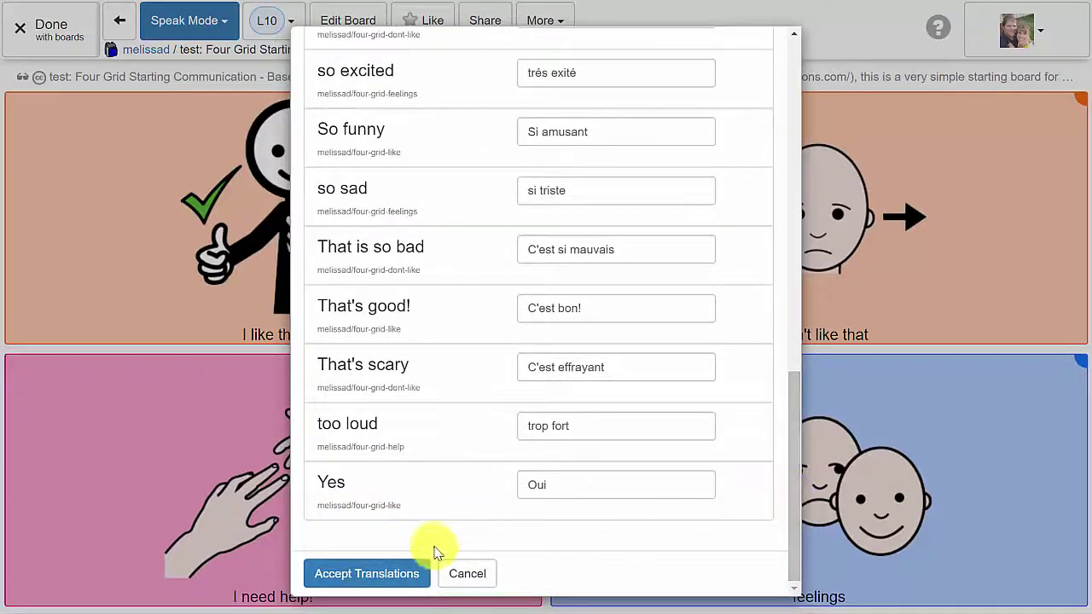
click(380, 576)
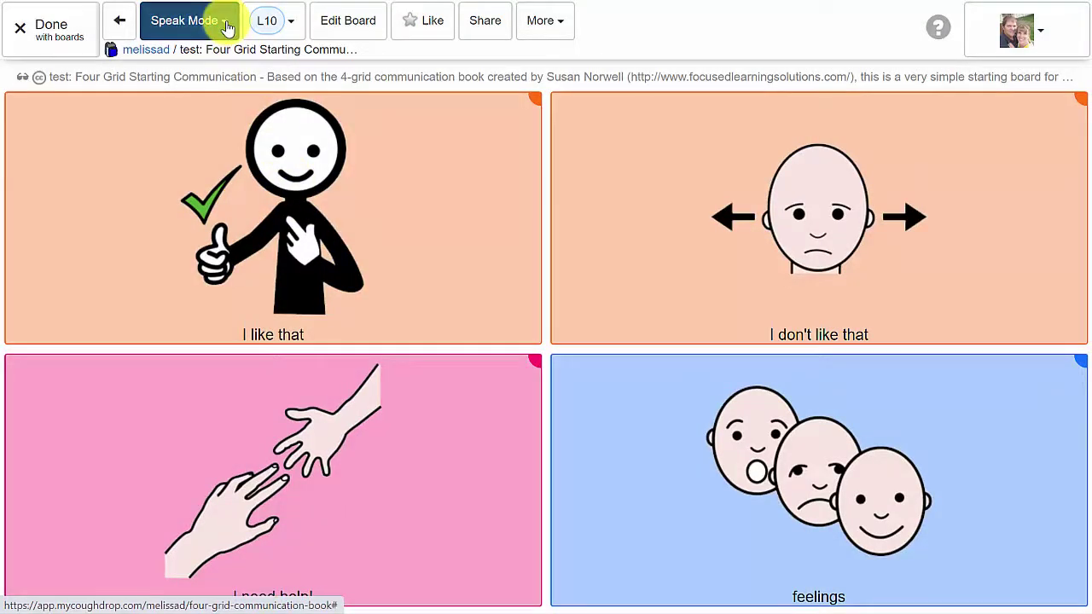
Open the translated original board in Speak Mode as yourself.
click(225, 25)
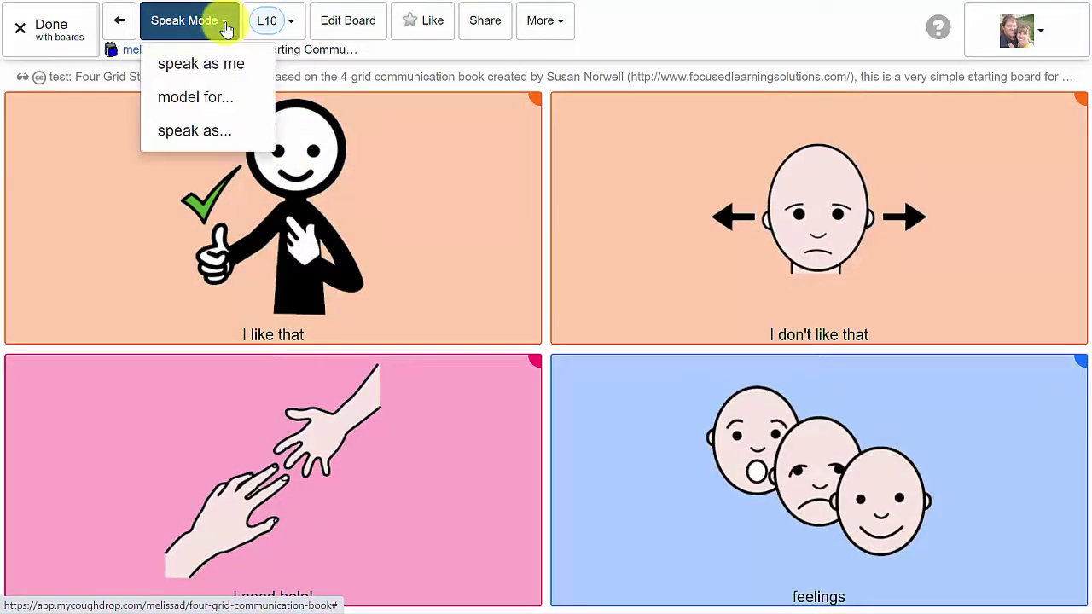
click(226, 67)
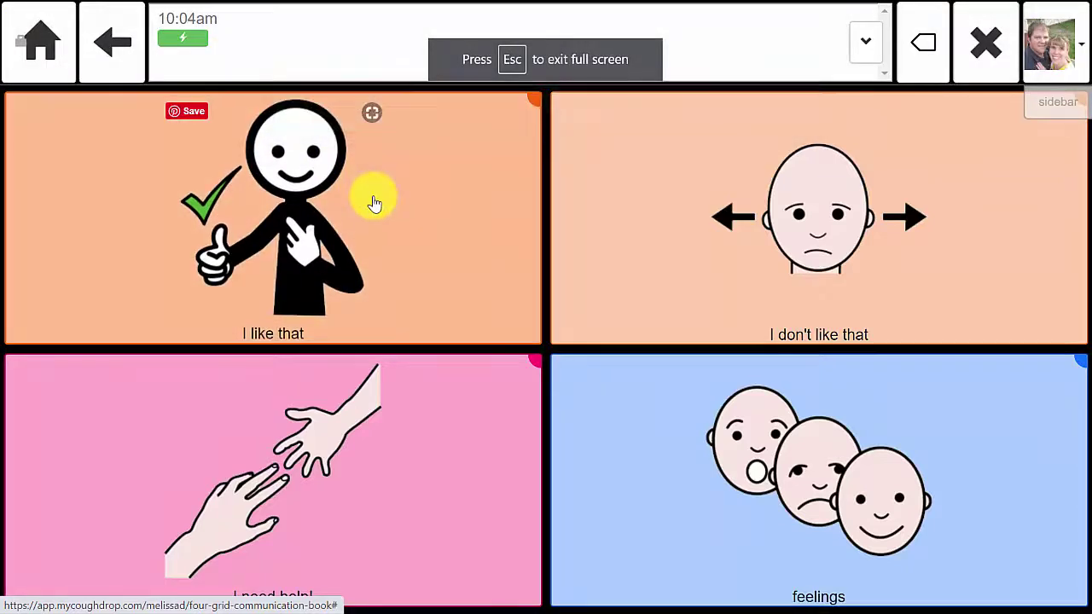
Open the "I like that" board and add "That's good!" to the spoken message in English.
click(375, 203)
click(375, 204)
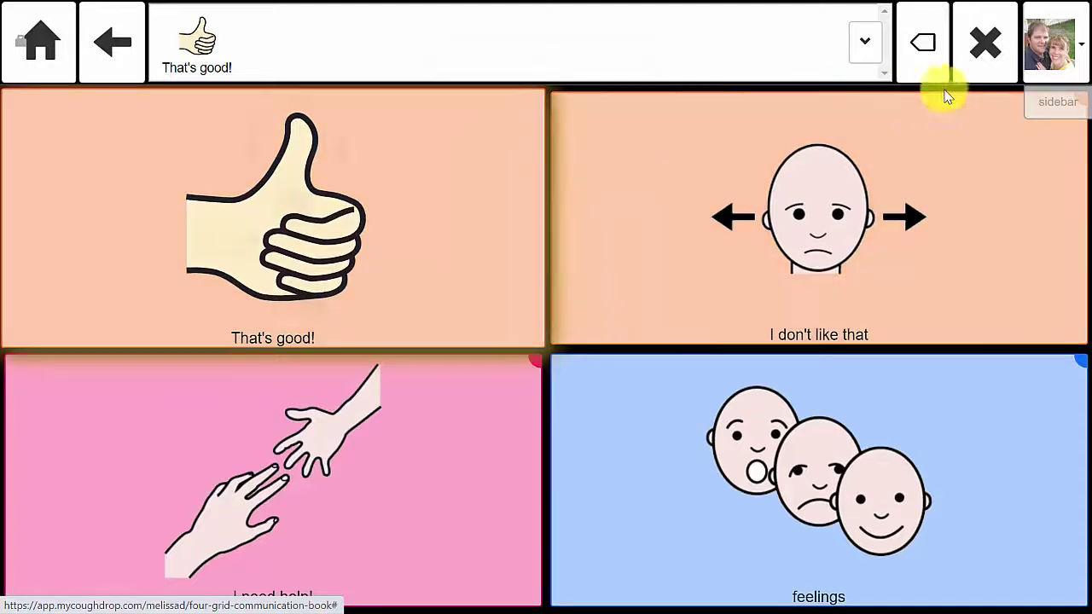
Switch both button labels and speech to French, and add "C'est bon!" from the "J'aime ça" board to the message.
click(1057, 55)
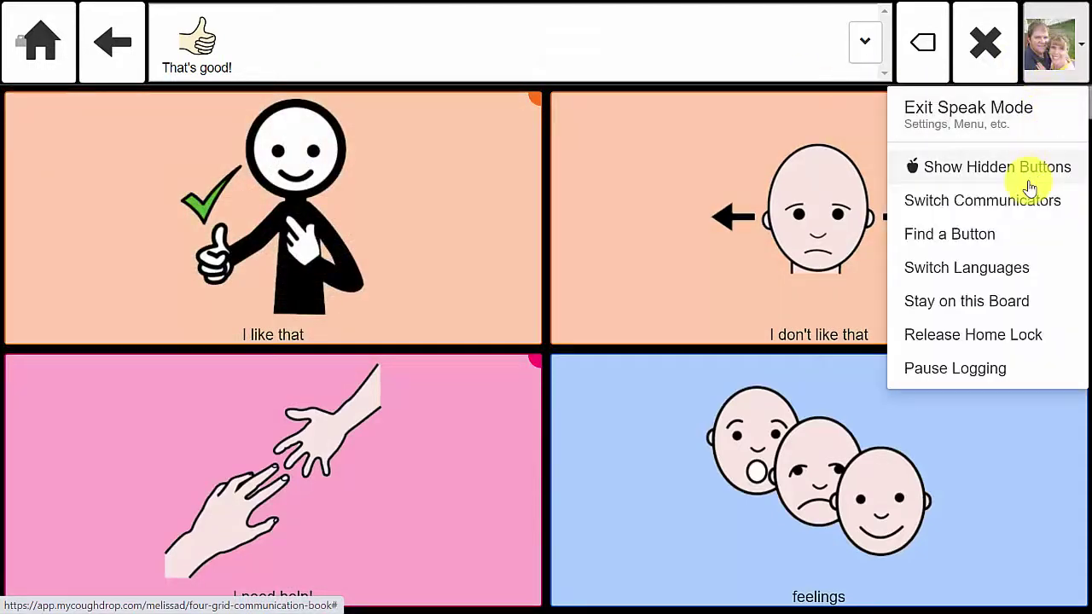
click(1051, 270)
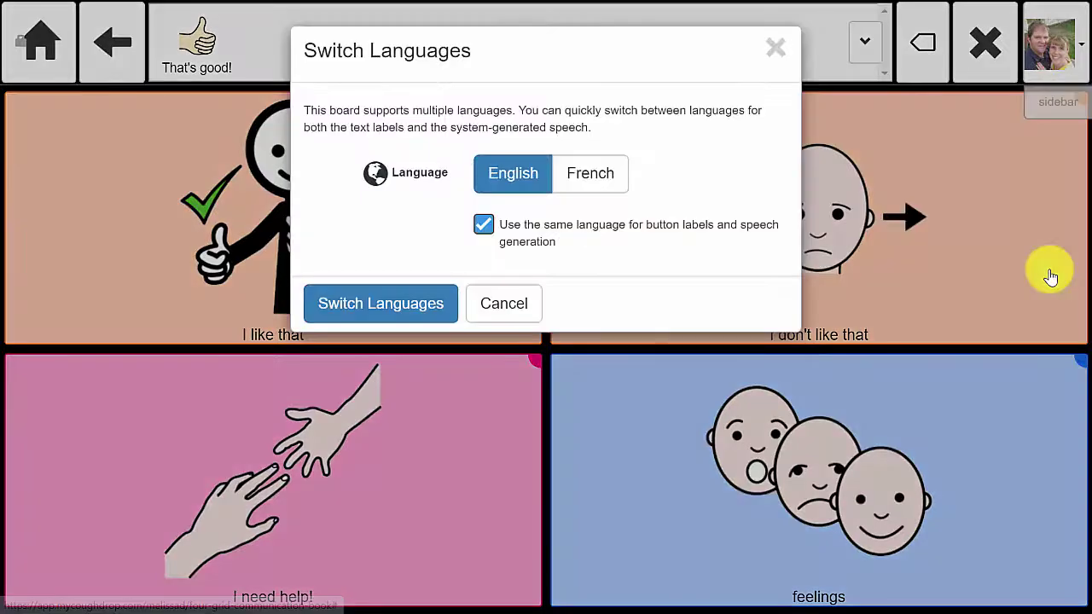
click(590, 175)
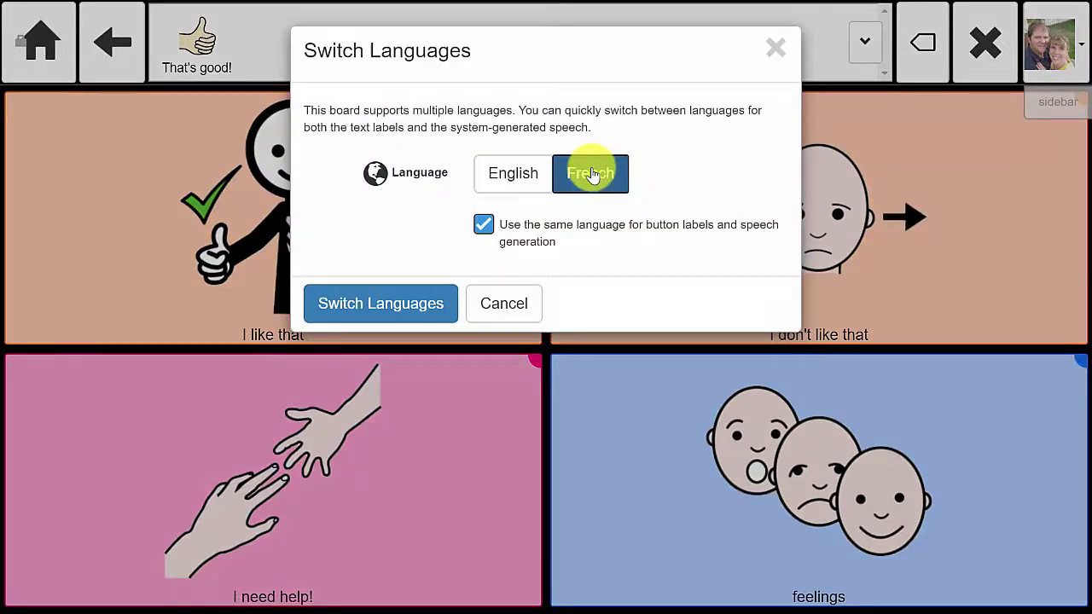
click(416, 305)
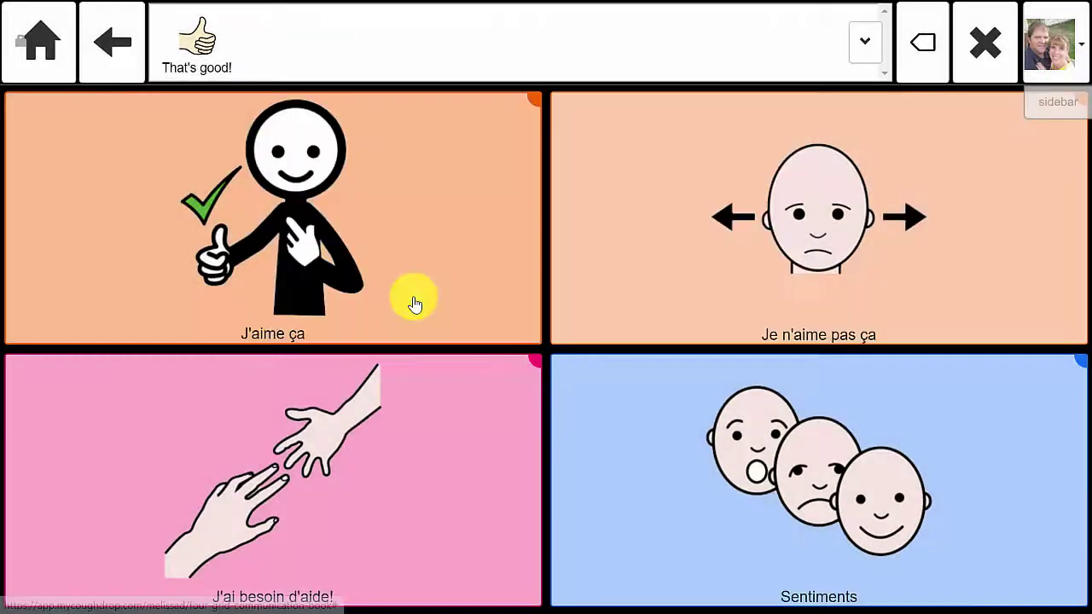
click(419, 254)
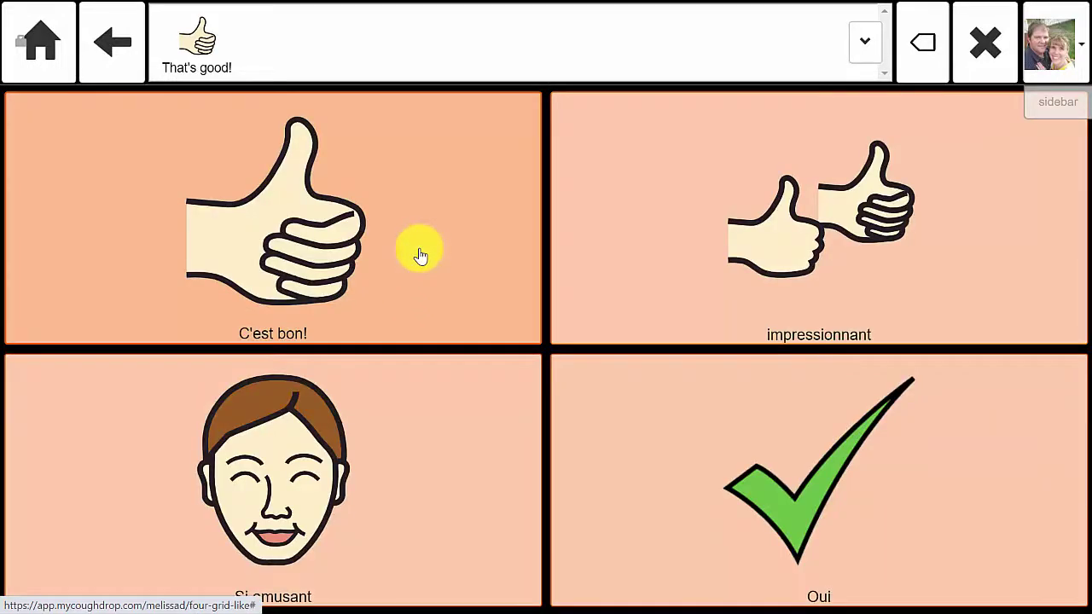
click(419, 254)
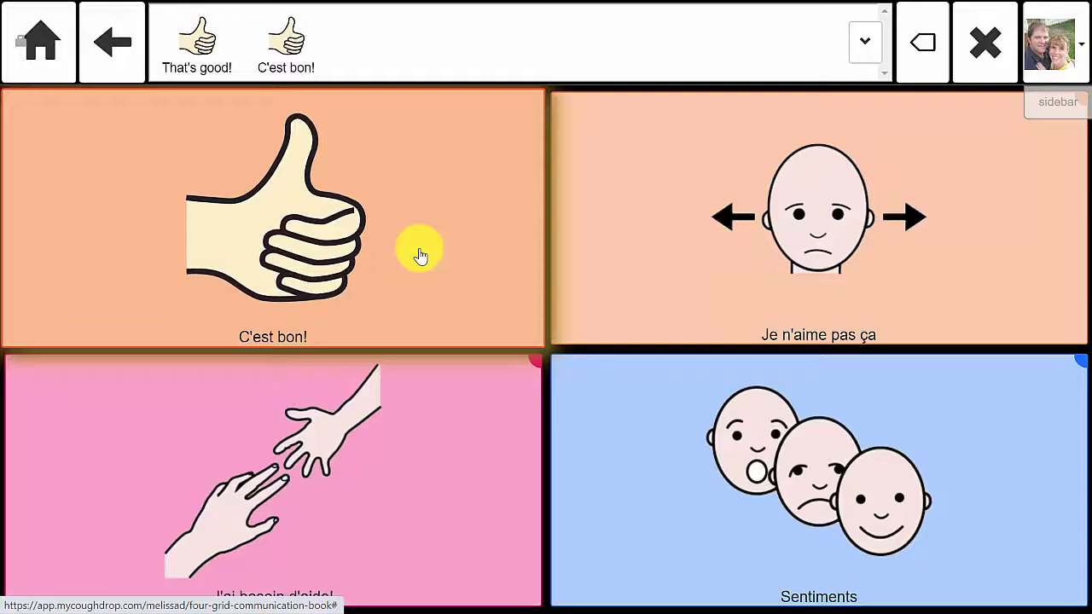